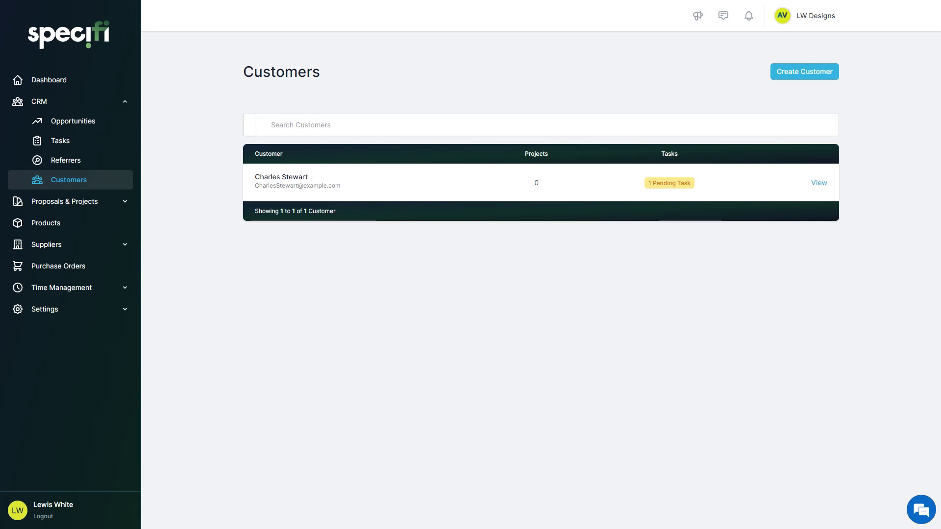
- View the customer's record and start a new proposal from the Proposals list
click(822, 186)
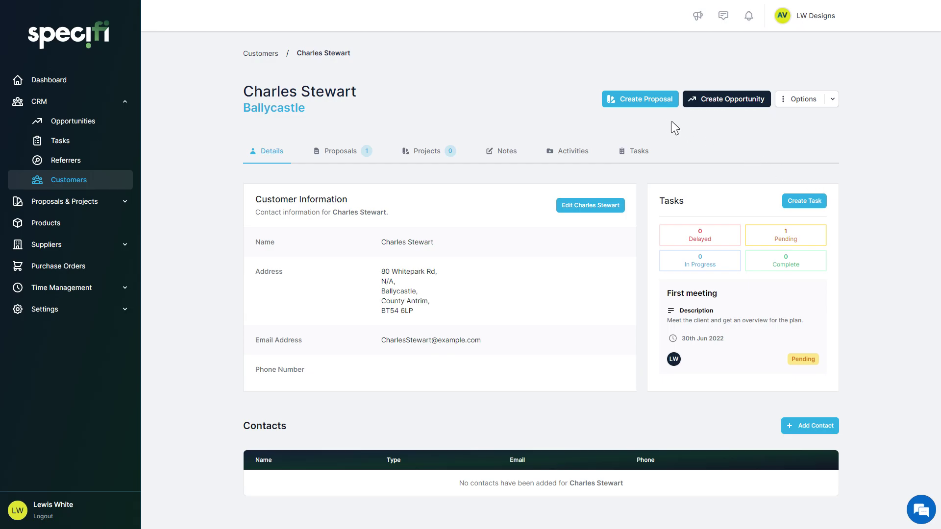
click(616, 100)
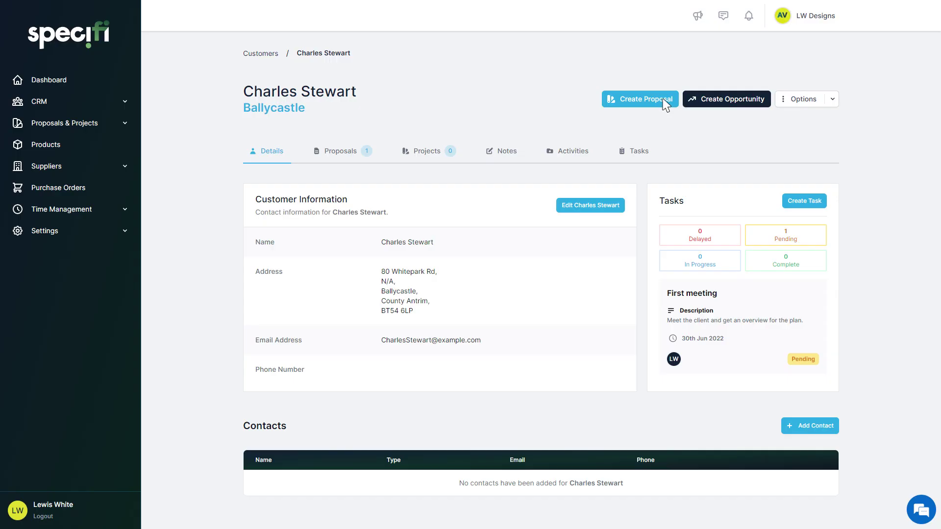
click(108, 124)
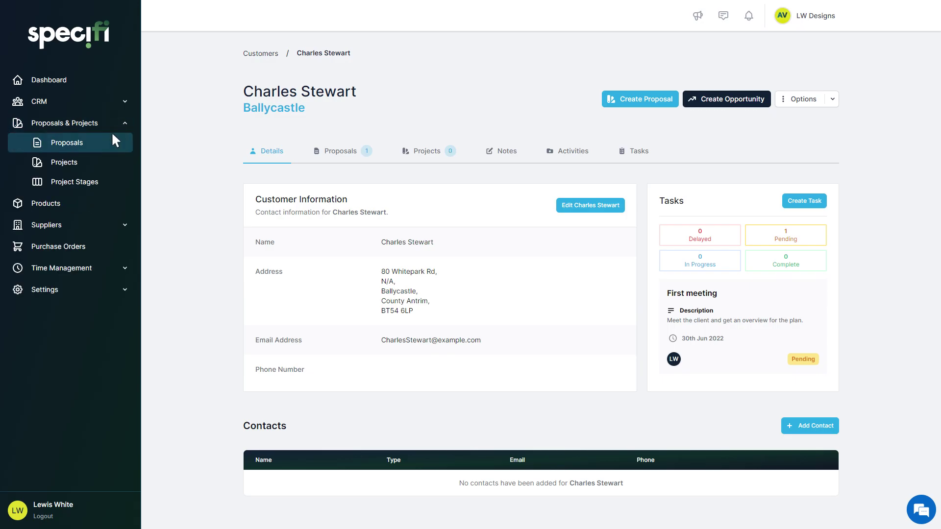
click(117, 144)
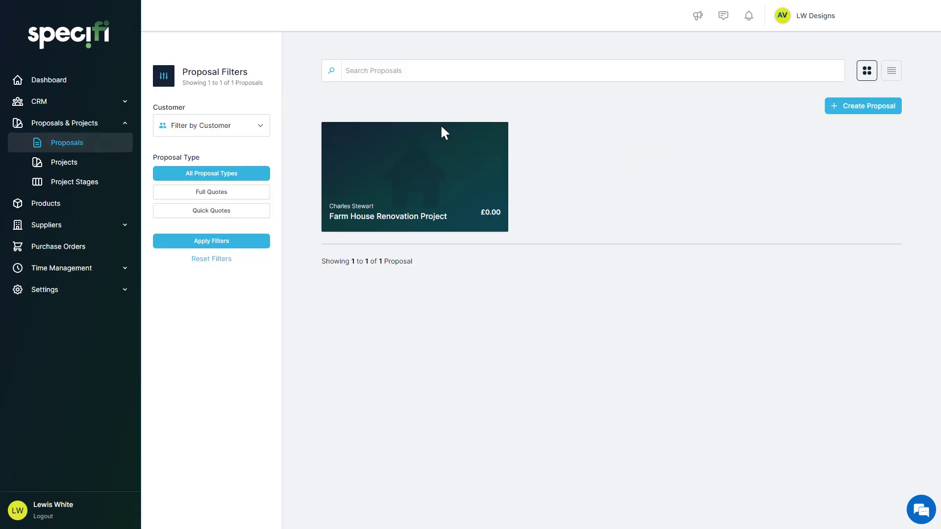
click(836, 107)
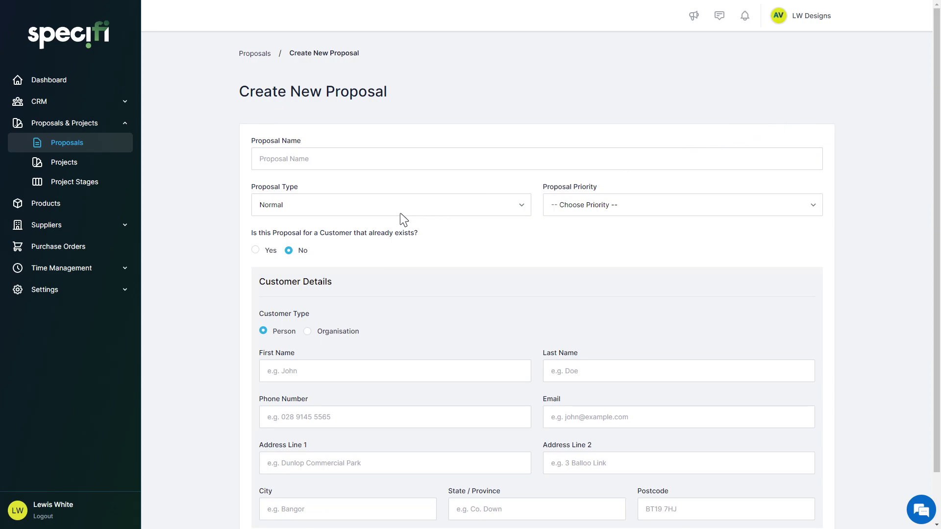
- Mark the new proposal as being for an existing customer and name it Living Room Upgrade
click(256, 251)
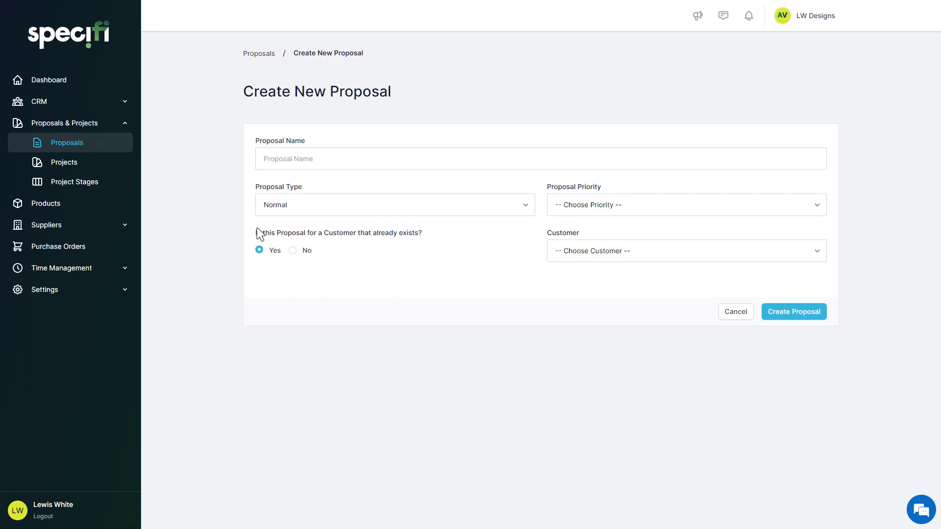
click(263, 166)
text(Living R)
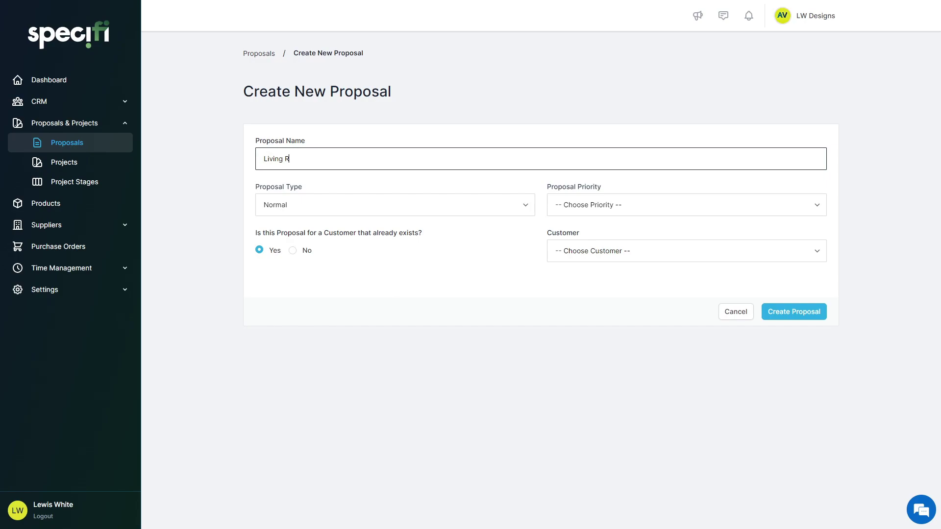
text(oom Upgrade)
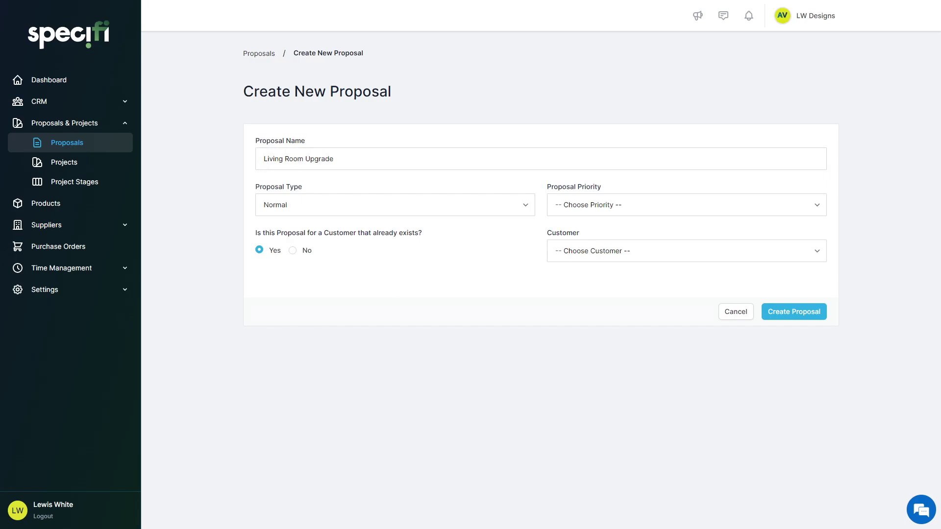
- Create the proposal as a Quick Quote with Urgent priority, assigned to the existing customer
click(518, 213)
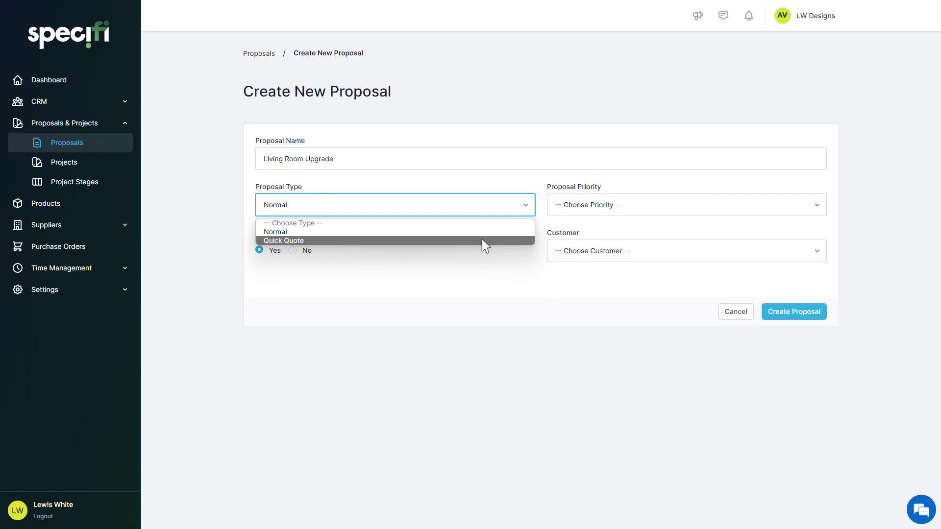
click(484, 240)
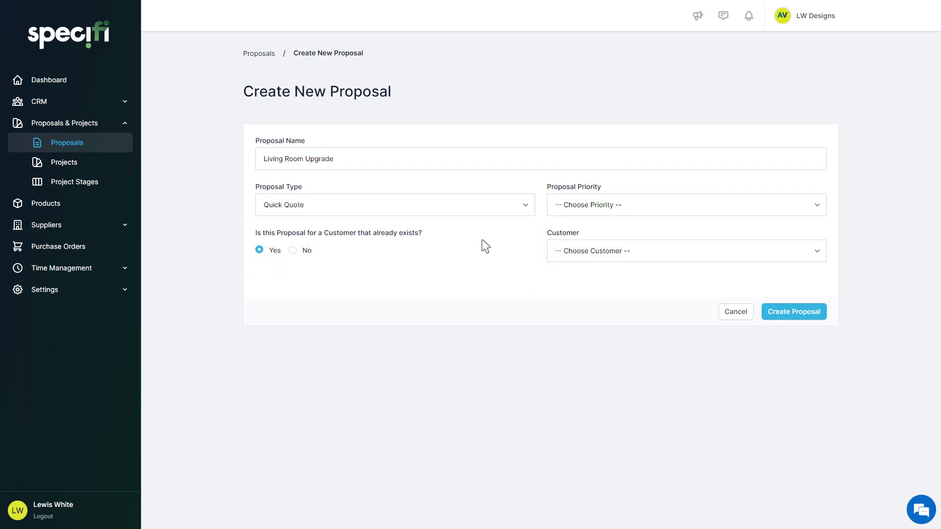
click(808, 212)
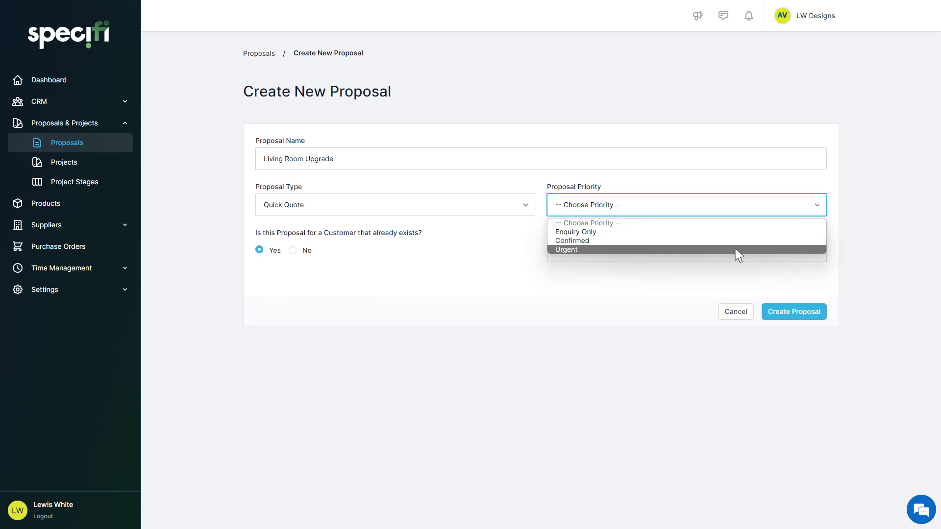
click(738, 250)
click(808, 259)
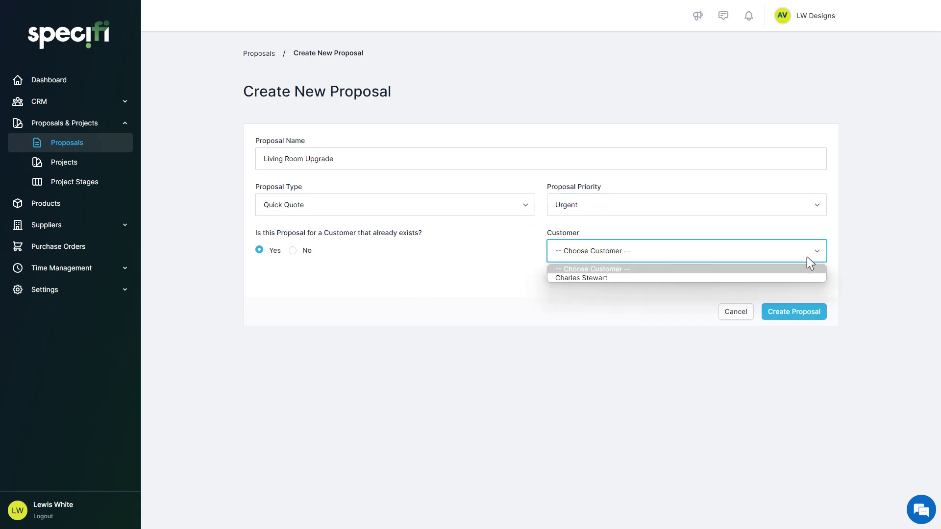
click(793, 278)
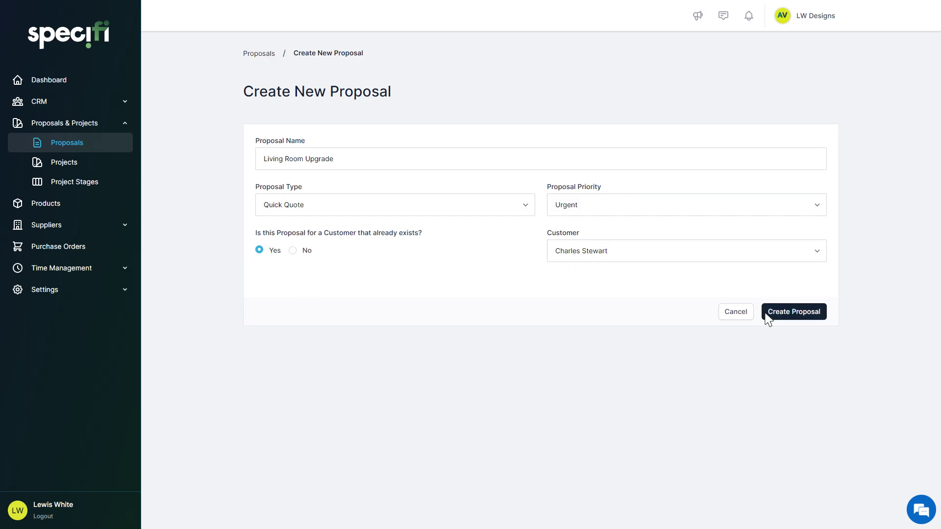
click(794, 312)
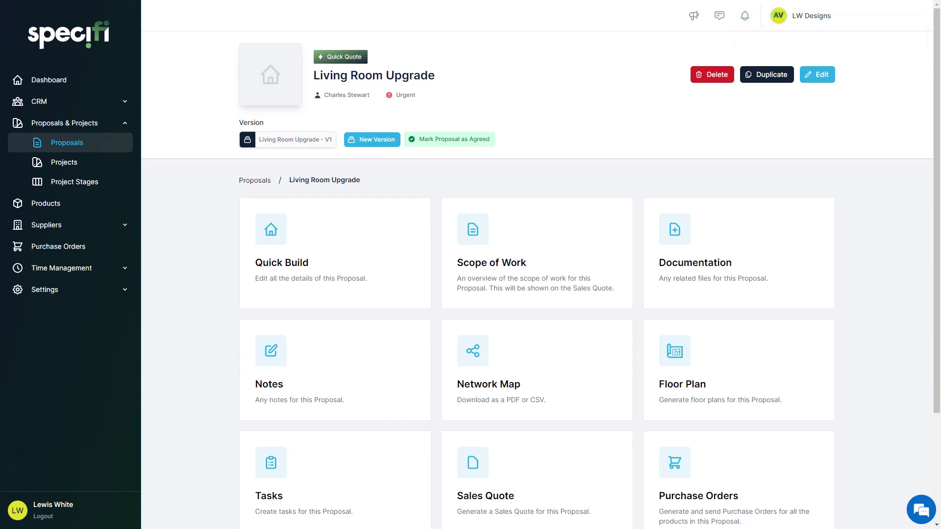
- Expand the global properties of the InWall Mini/4 LCR for Room 1 and set its project install stage to 1st Fix
click(378, 257)
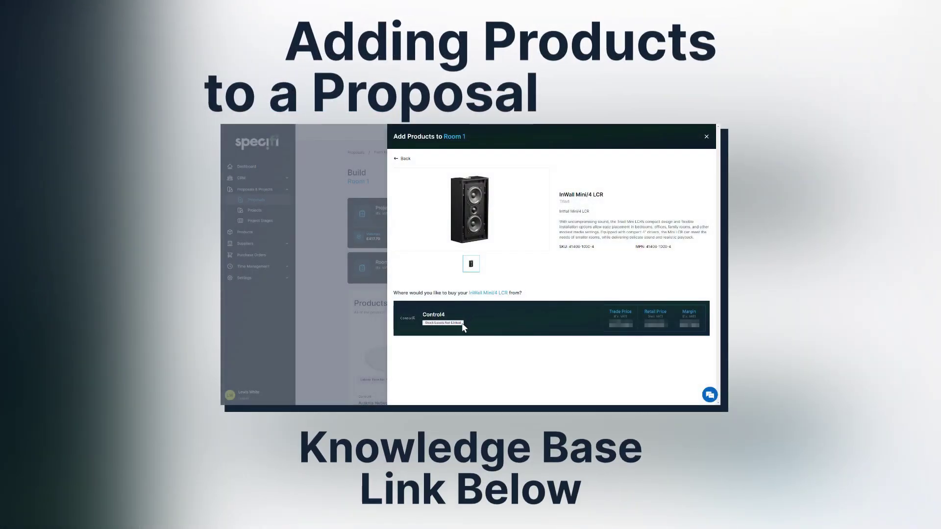
click(701, 240)
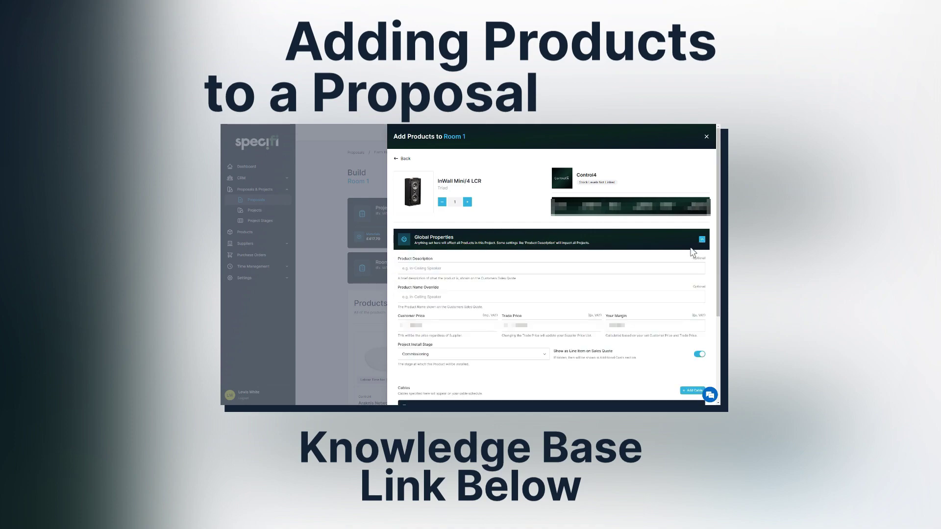
click(543, 355)
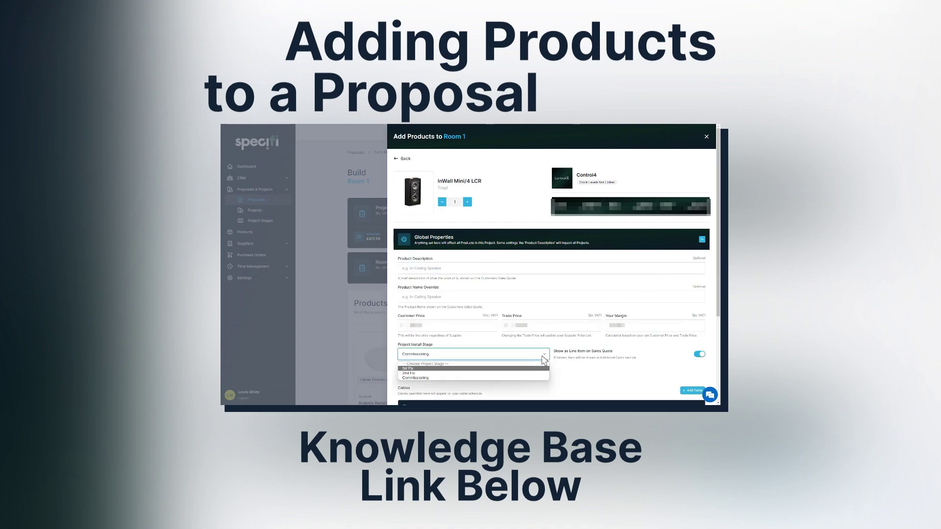
click(498, 369)
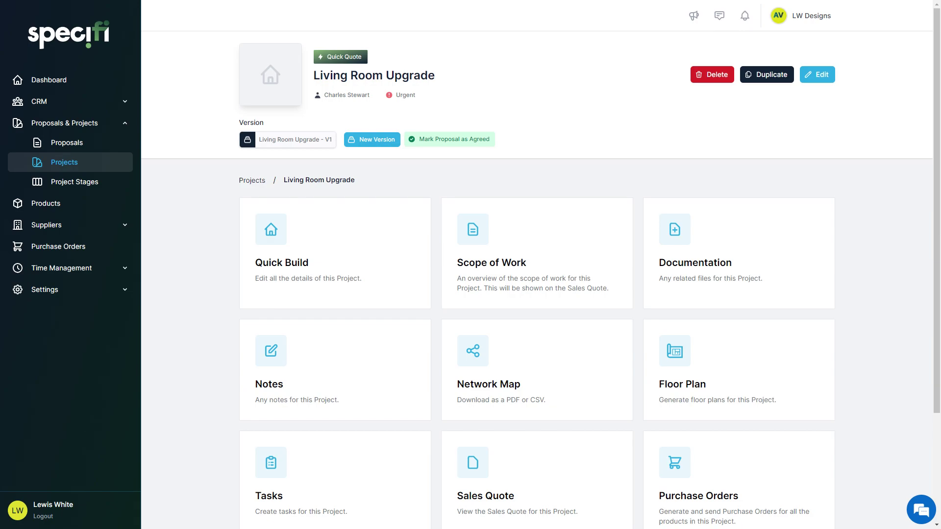
click(549, 255)
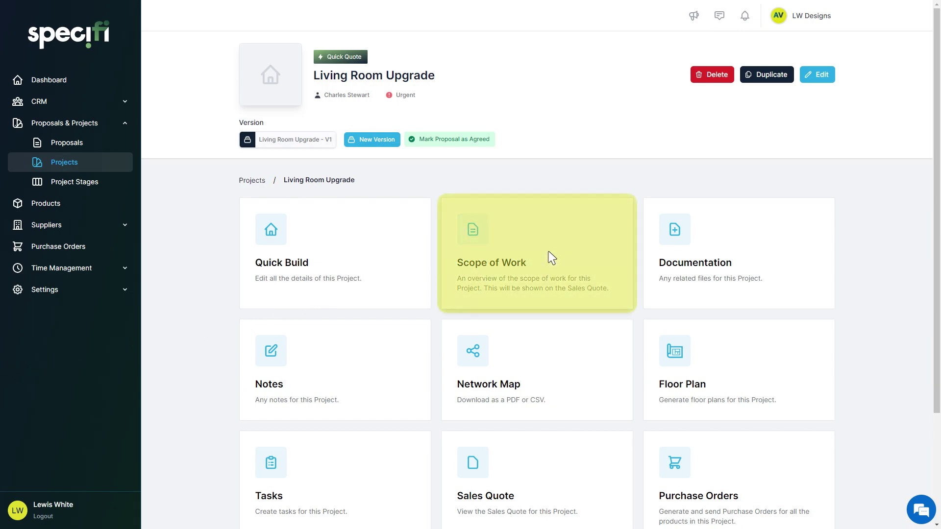
click(572, 360)
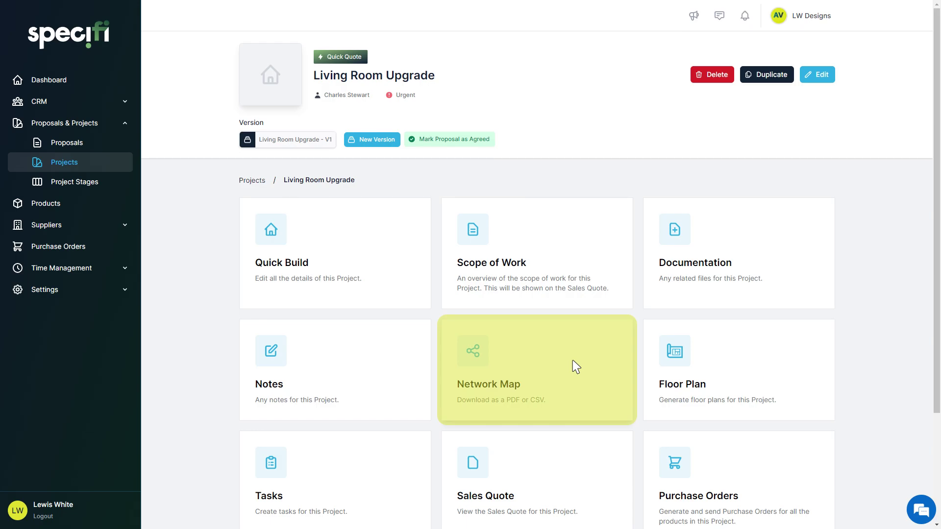
click(761, 371)
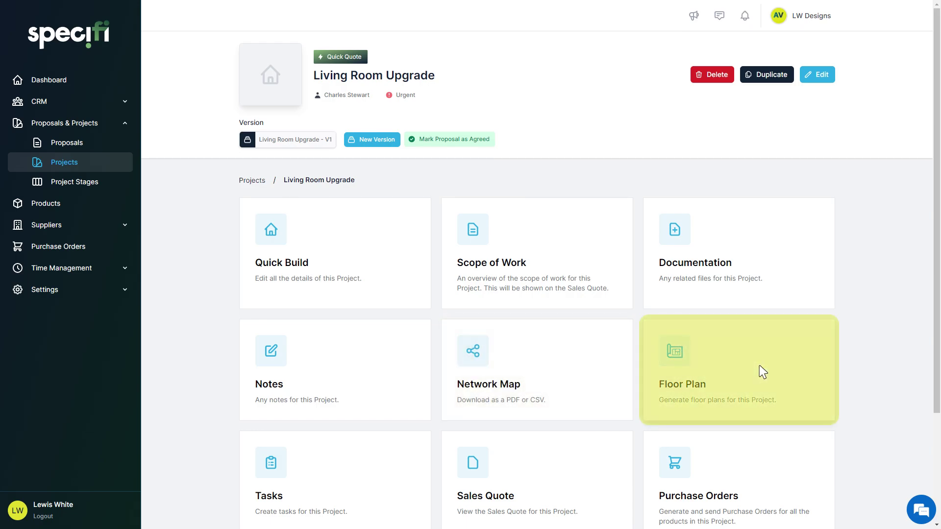
scroll(637, 343, down, 3)
click(561, 338)
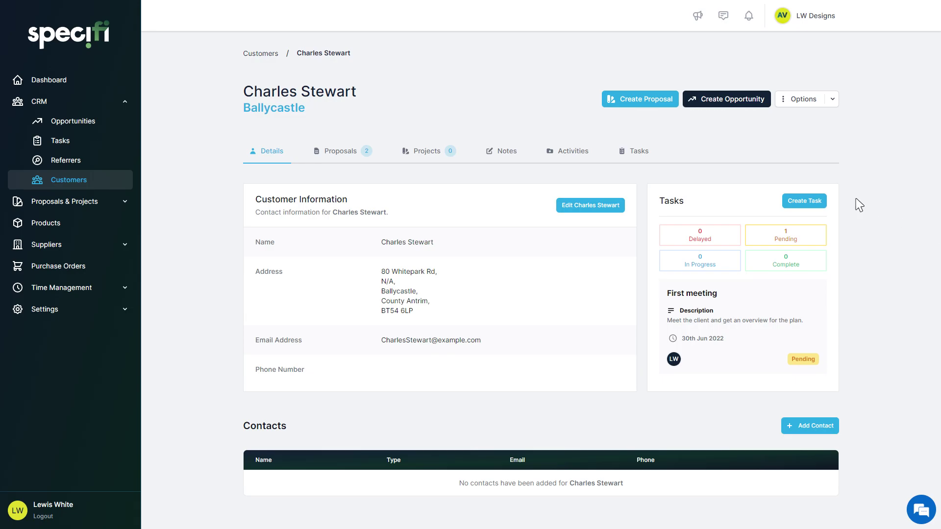
- Create a proposal named Holiday House from the customer's record, with type Normal and priority Enquiry Only
click(616, 100)
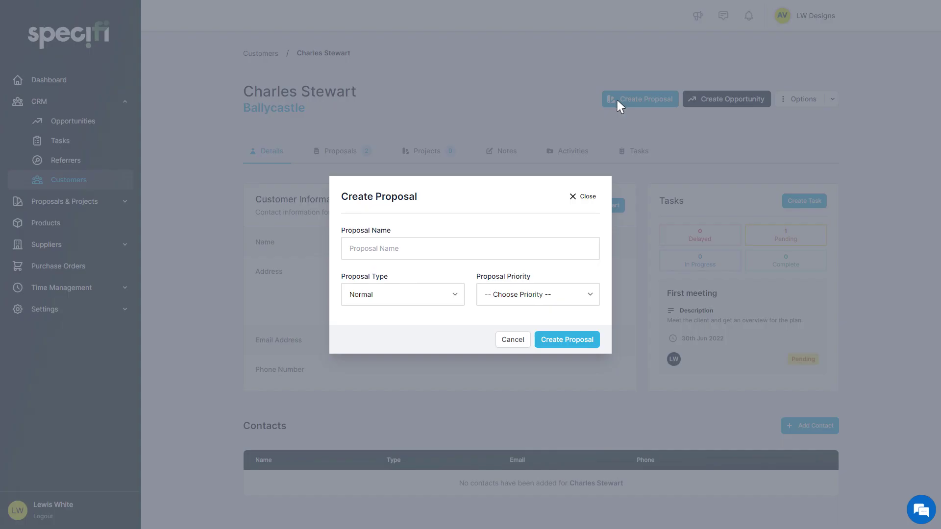
click(362, 252)
text(Holiday House)
click(447, 297)
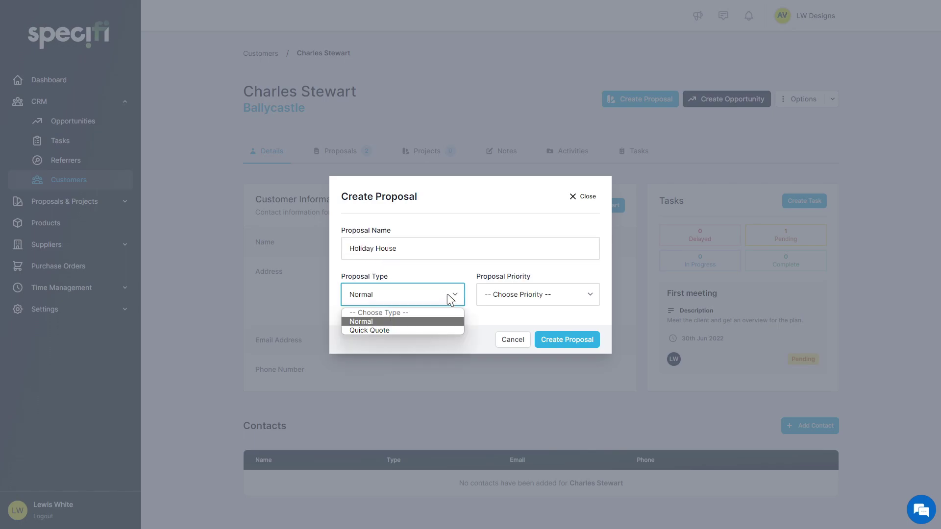
click(417, 321)
click(578, 296)
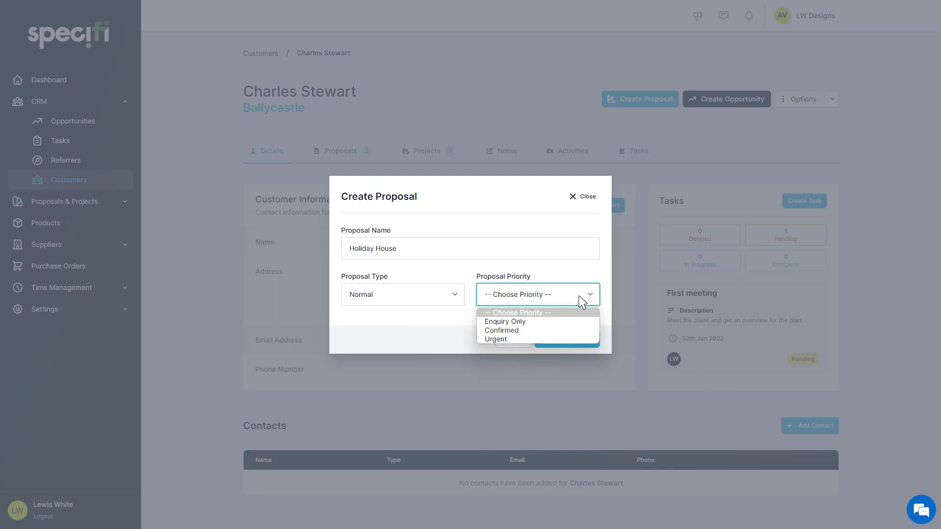
click(563, 322)
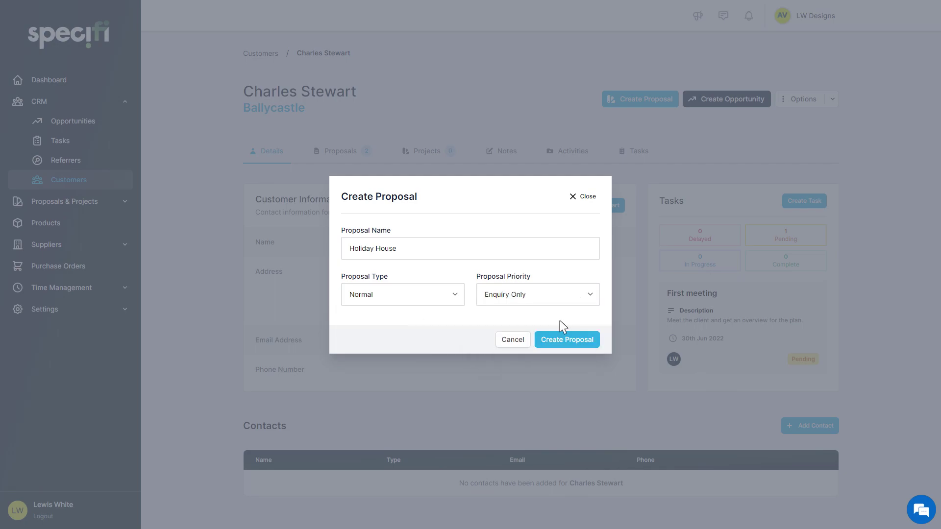
click(594, 342)
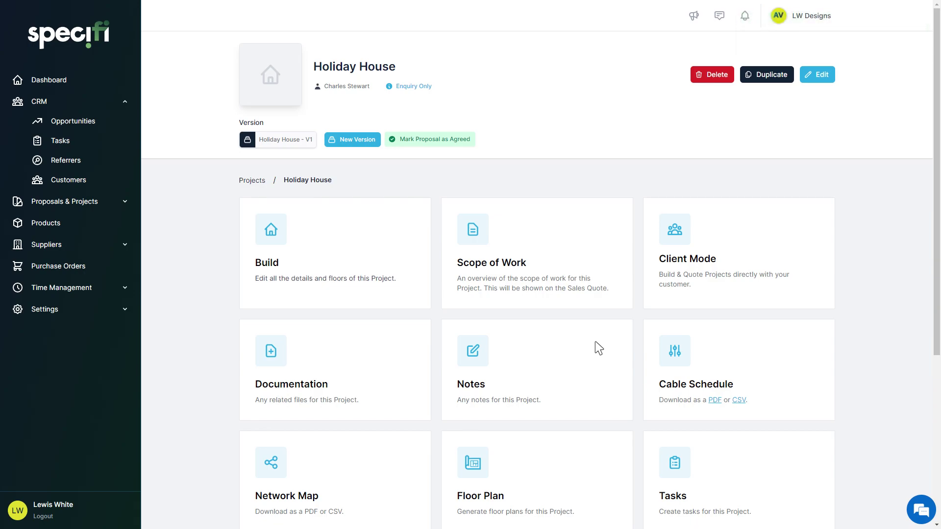
- Choose Control4 as supplier of the InWall Mini/4 LCR for Room 1 and set its project install stage to 1st Fix
click(358, 253)
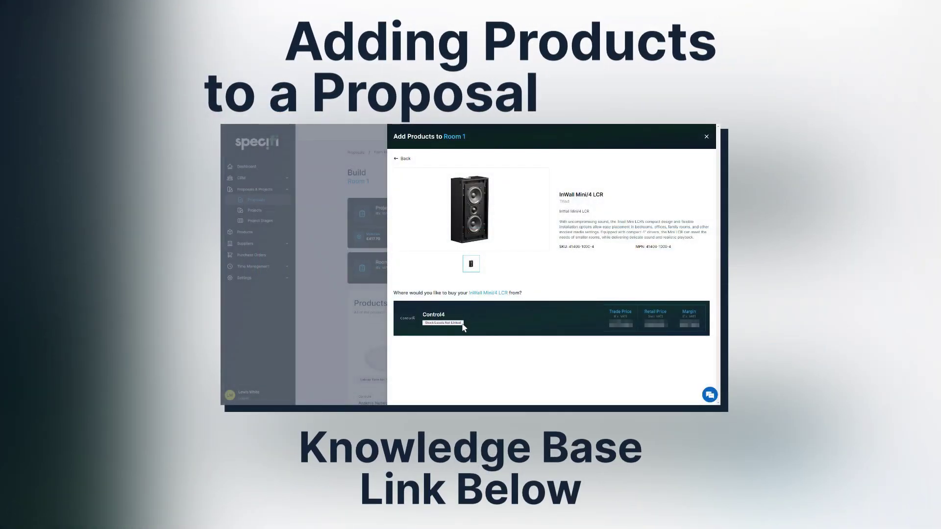
click(481, 314)
click(701, 239)
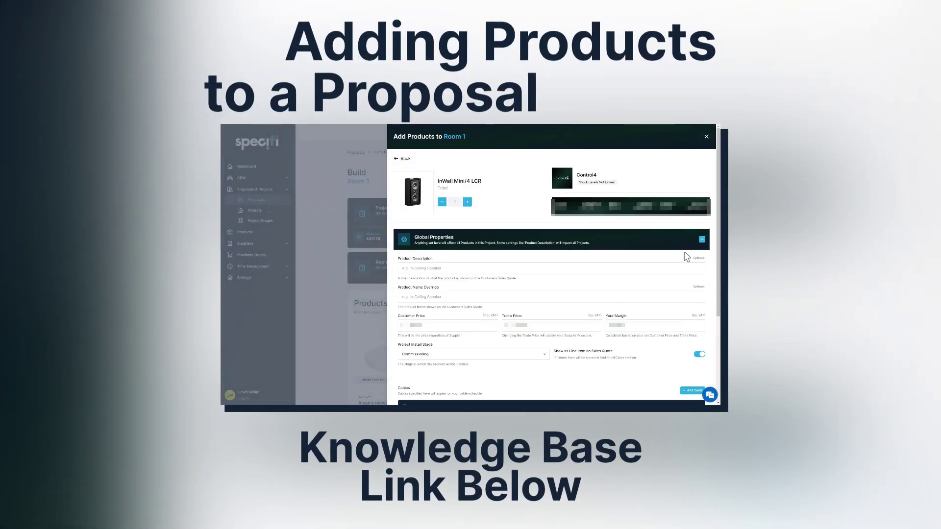
click(543, 356)
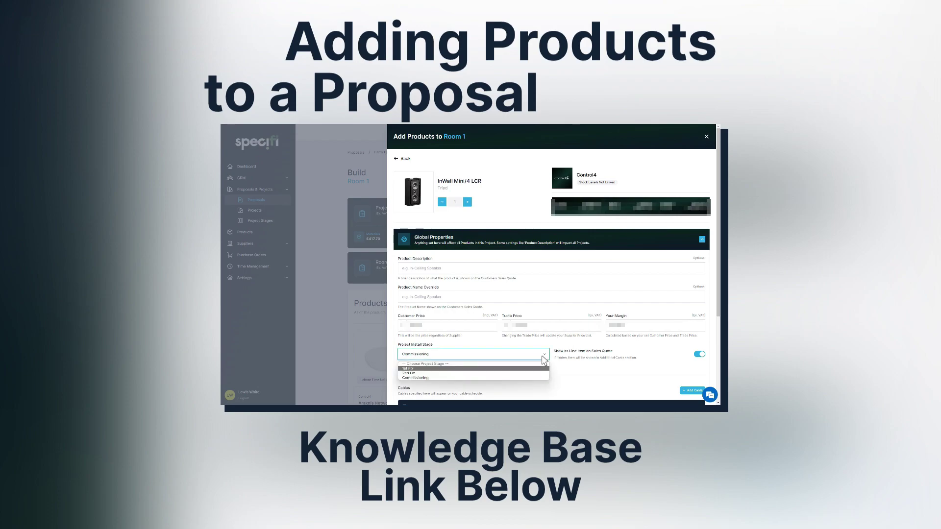
click(502, 368)
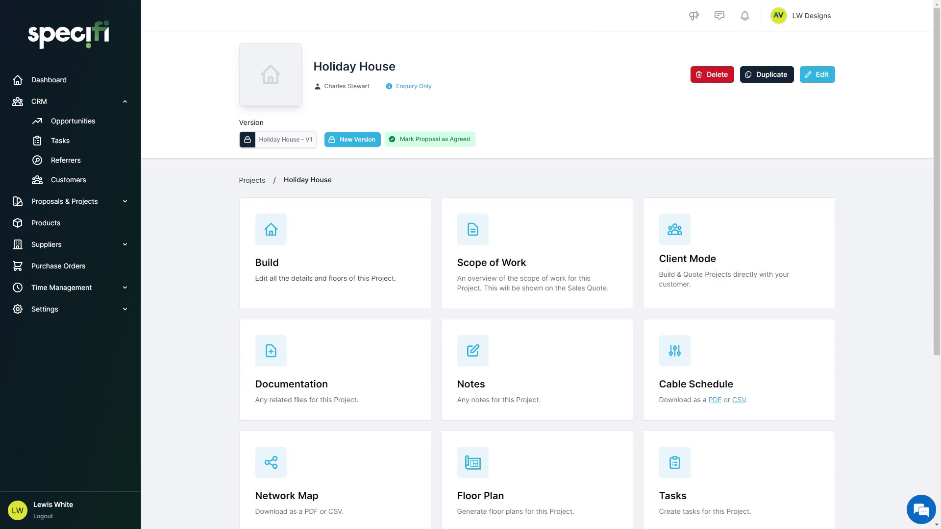
- Mark the Holiday House proposal as agreed and revert it to not agreed, confirming both changes
click(473, 147)
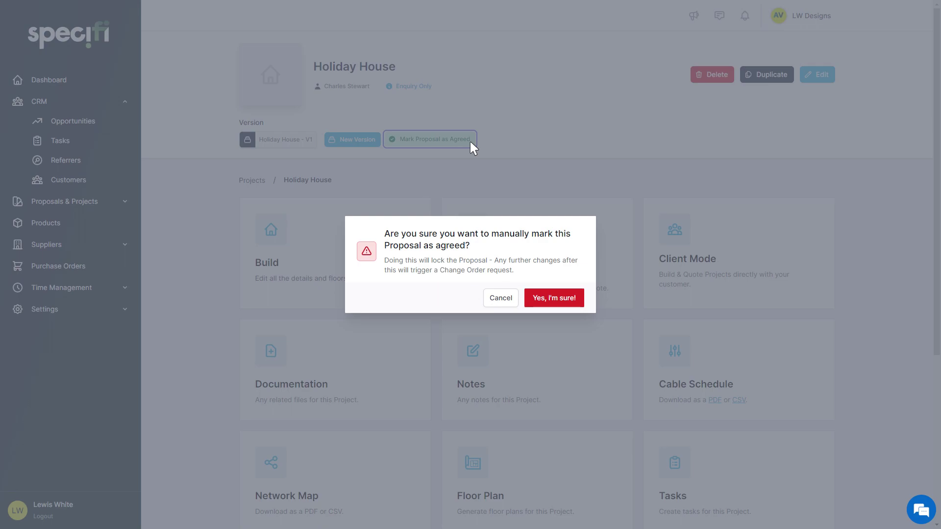
click(572, 294)
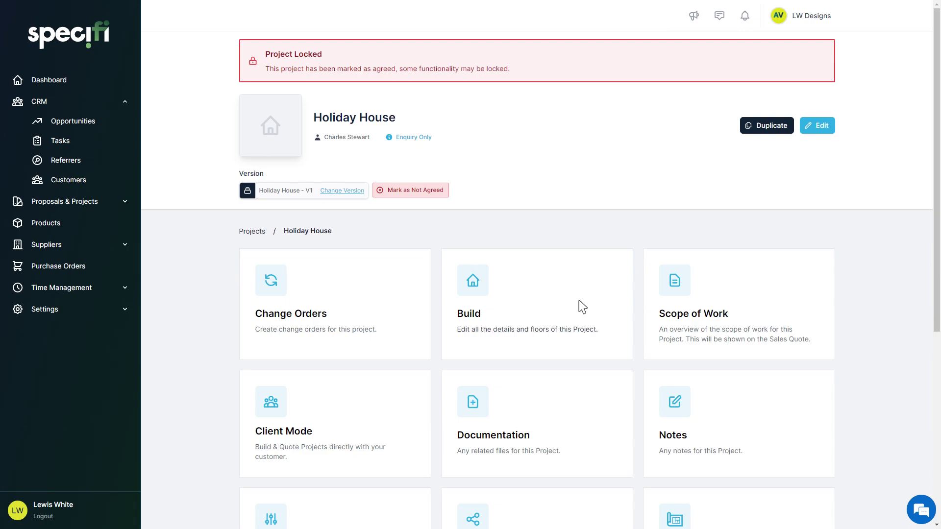
click(445, 195)
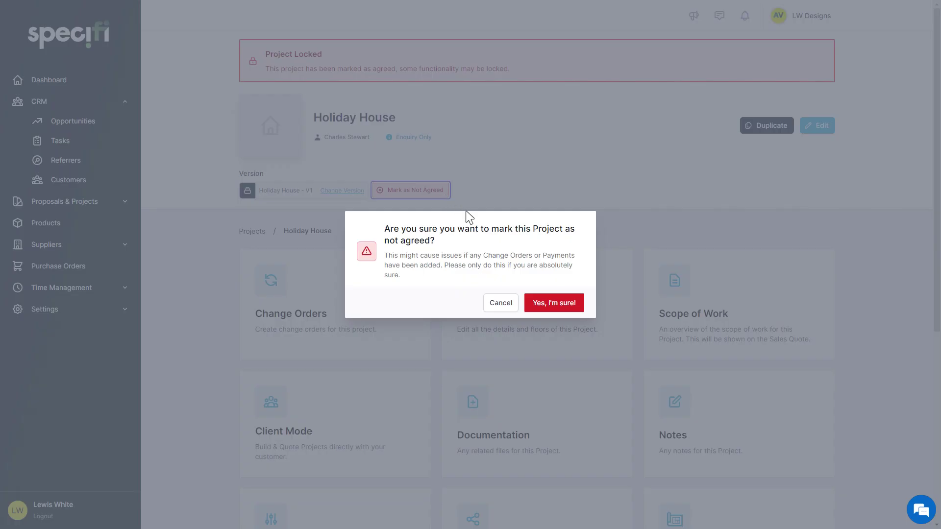
click(568, 305)
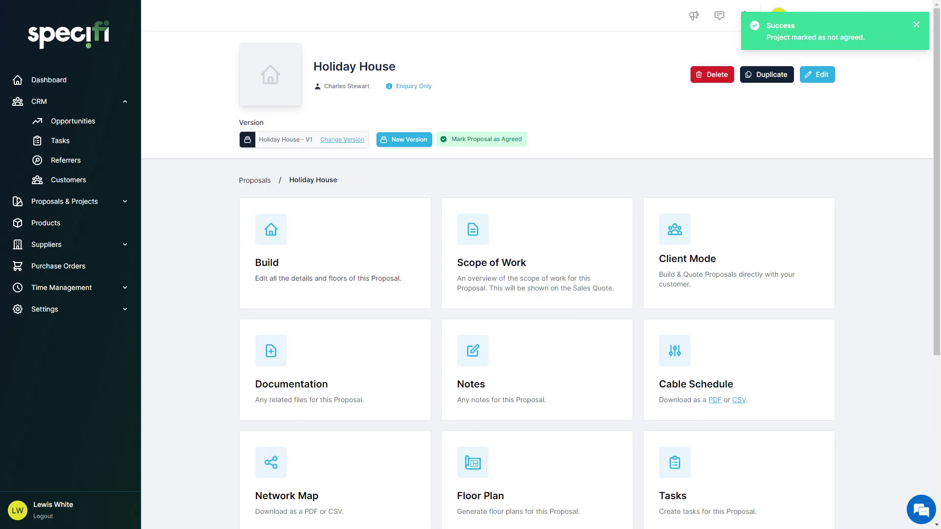